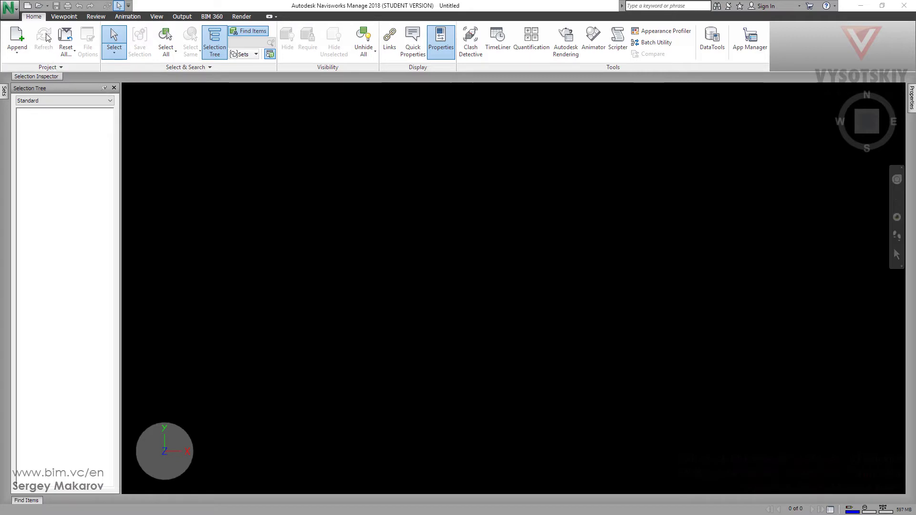
- Open Office_Animator.nwf from folder 4 and orbit to a lower, more level view
left_click(39, 7)
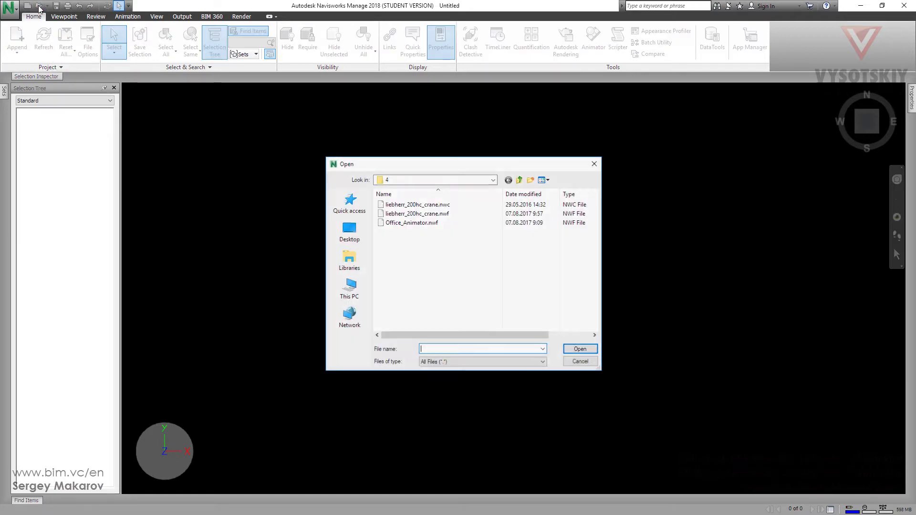
left_click(494, 180)
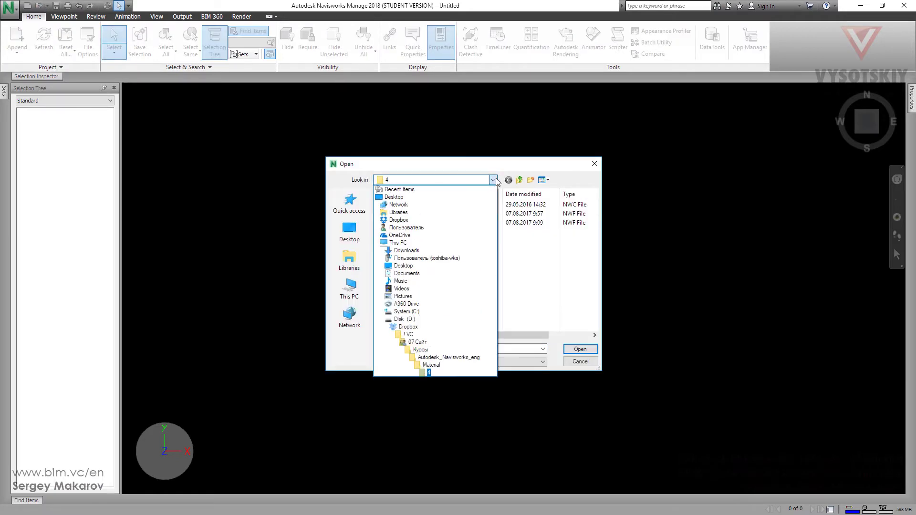
left_click(429, 373)
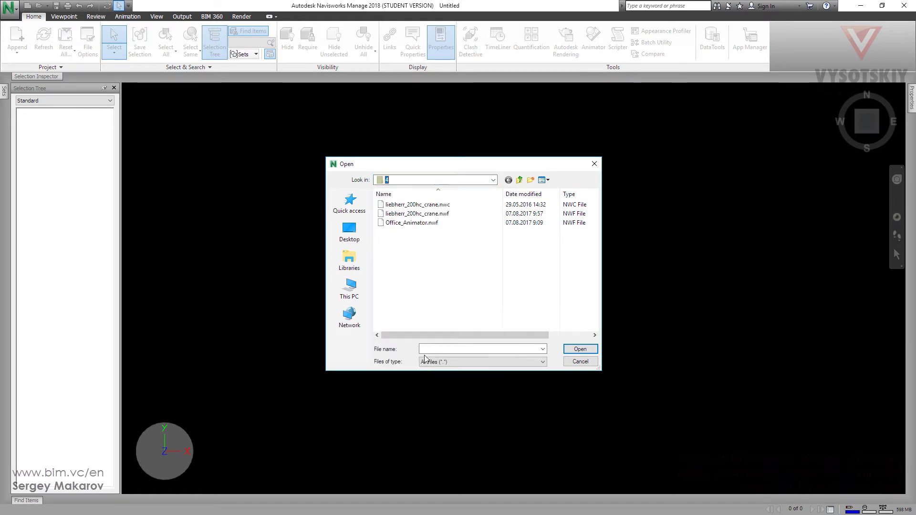
left_click(409, 224)
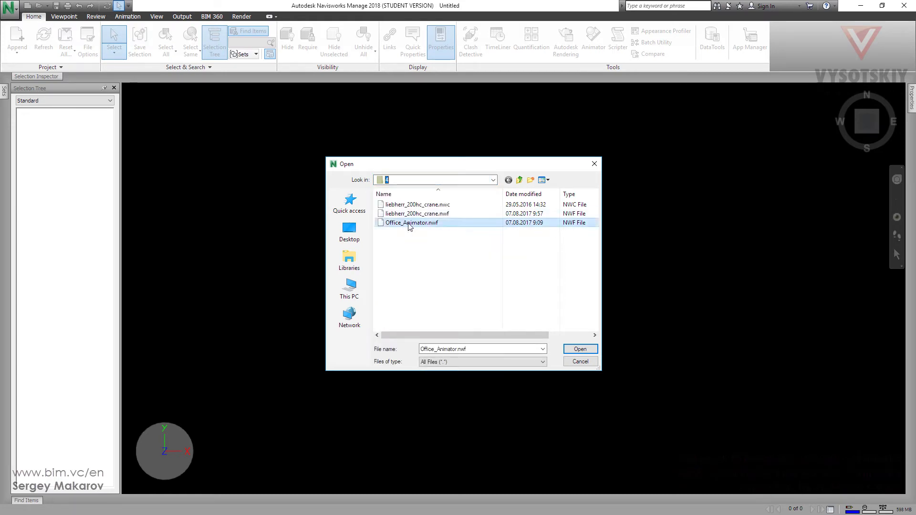
left_click(576, 349)
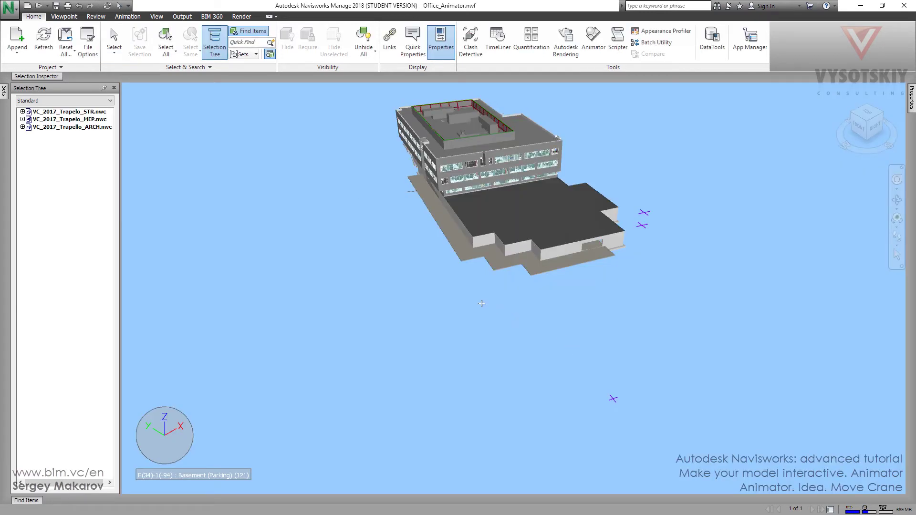
middle_click_drag(461, 265, 494, 257, "shift")
- Append liebherr_200hc_crane.nwf and orbit to see the crane beside the building
left_click(18, 39)
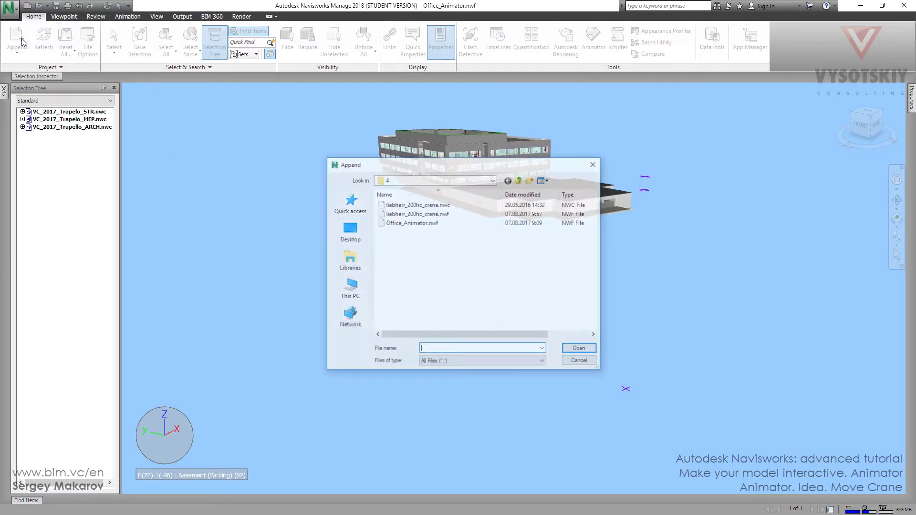
left_click(443, 215)
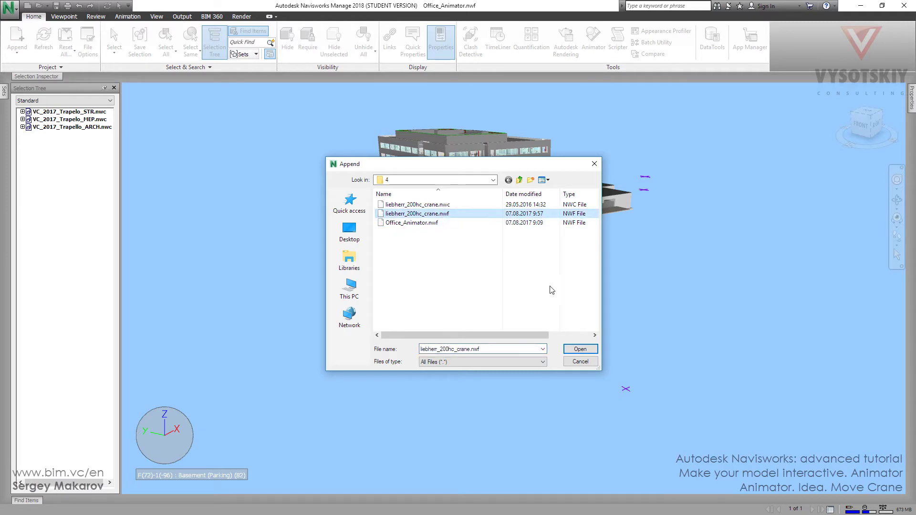
left_click(575, 349)
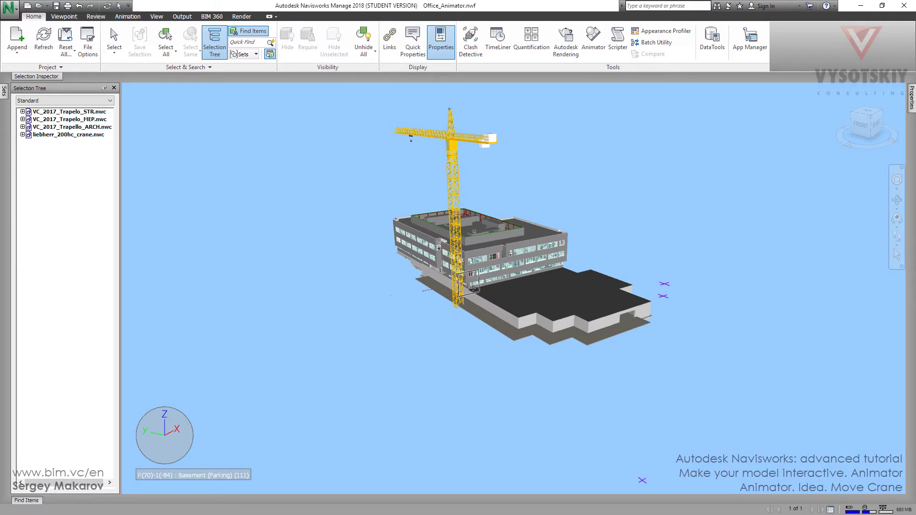
middle_click_drag(485, 301, 520, 299, "shift")
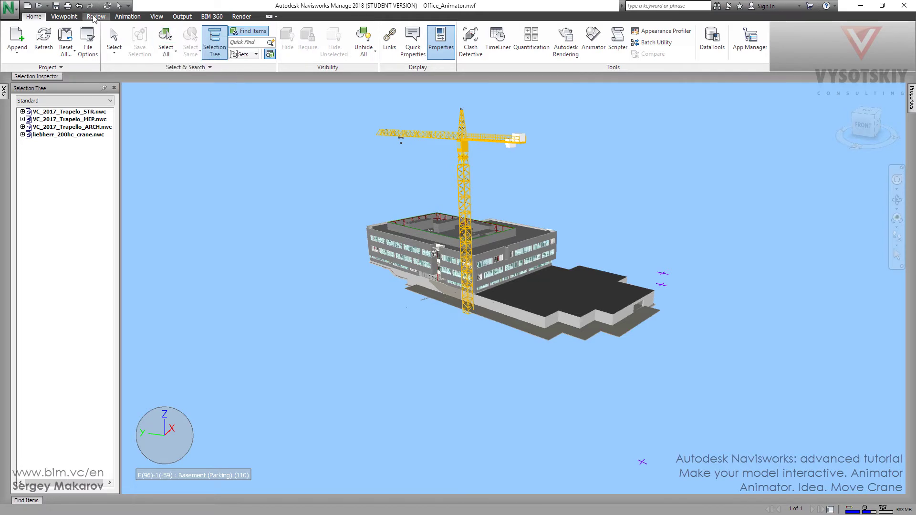
- Open the Animator, add a new scene and rename Scene 1 to Crane
left_click(135, 18)
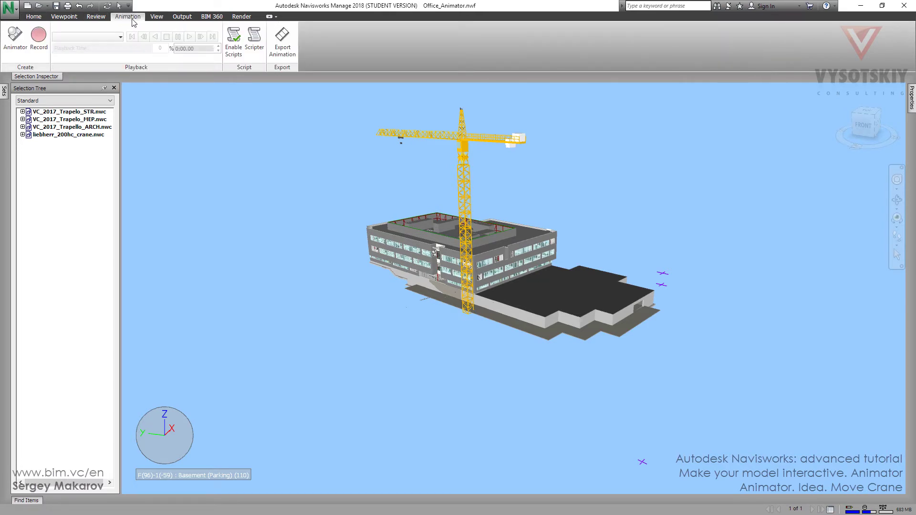
left_click(18, 48)
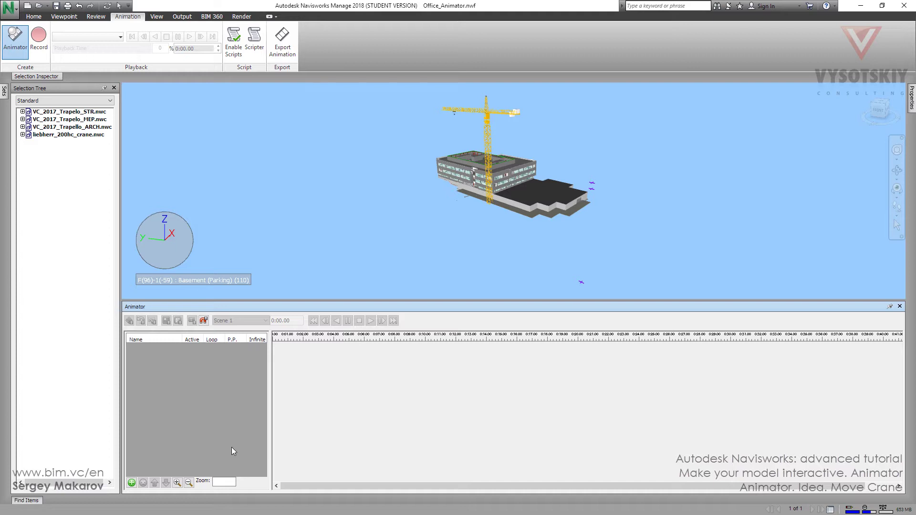
left_click(132, 483)
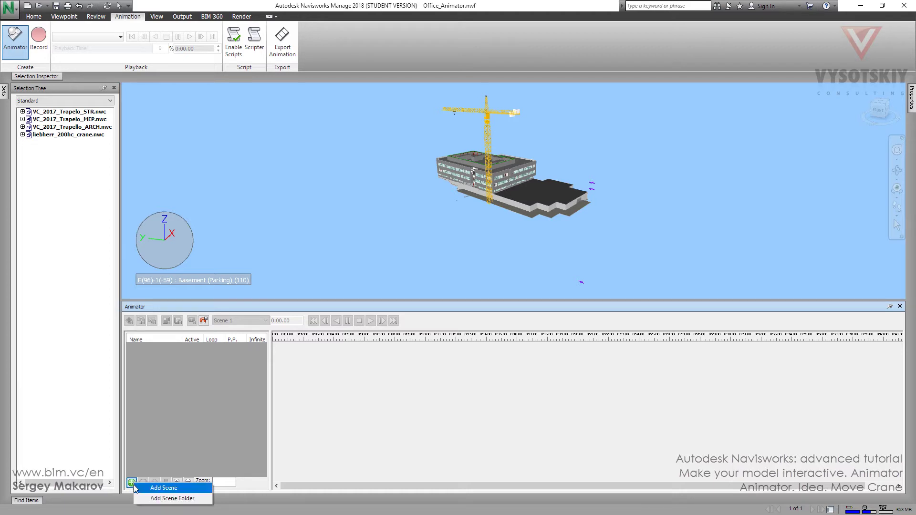
left_click(148, 488)
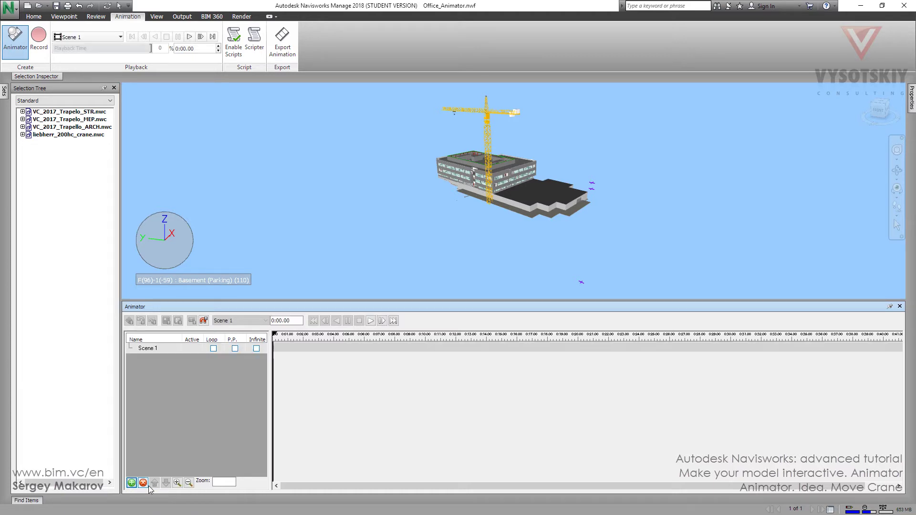
left_click(164, 349)
left_click(164, 349)
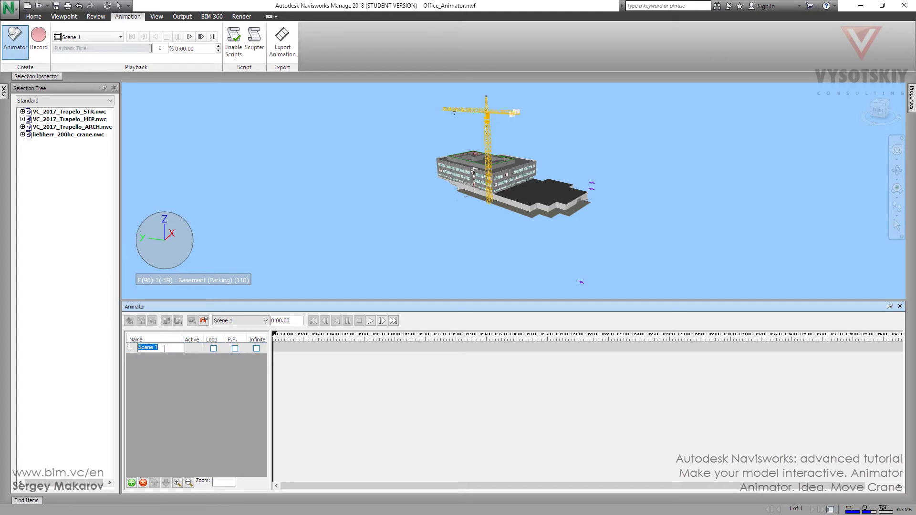
type("Crane")
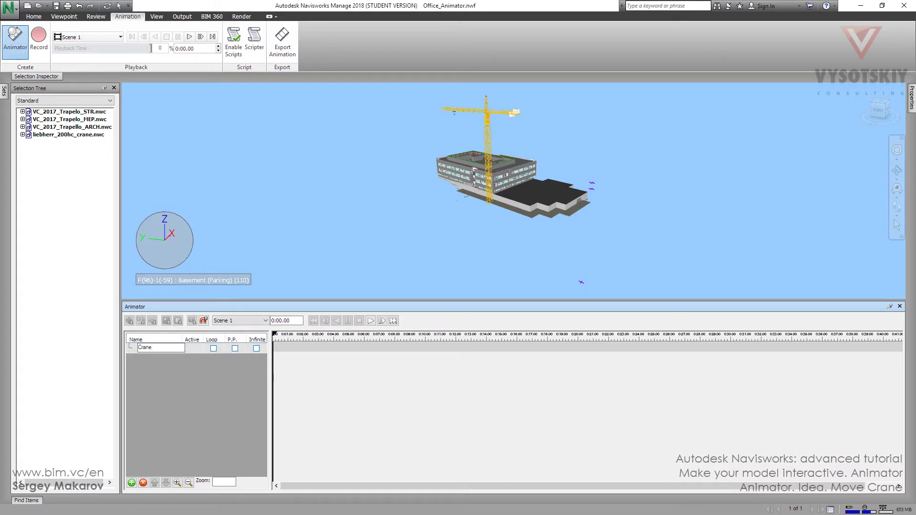
key("Return")
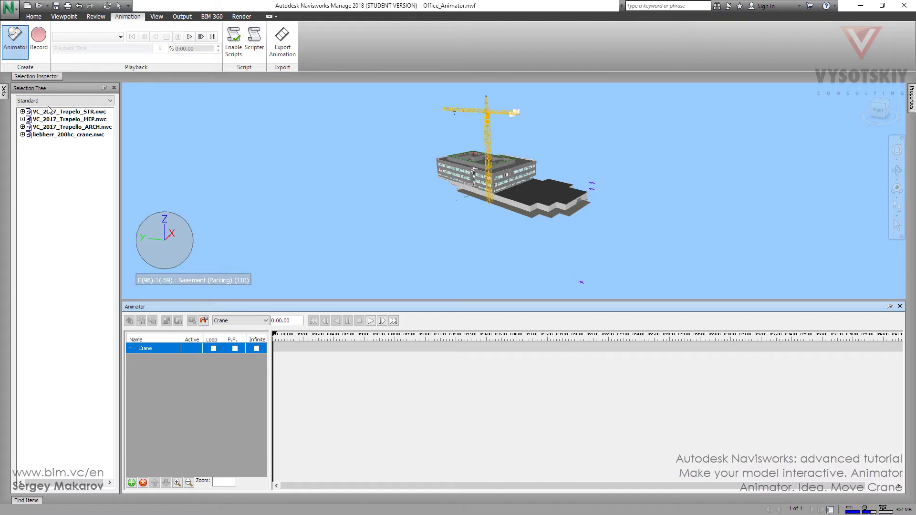
- Select the crane in the model tree and add it to the Crane scene as animation set 'Move'
left_click(51, 135)
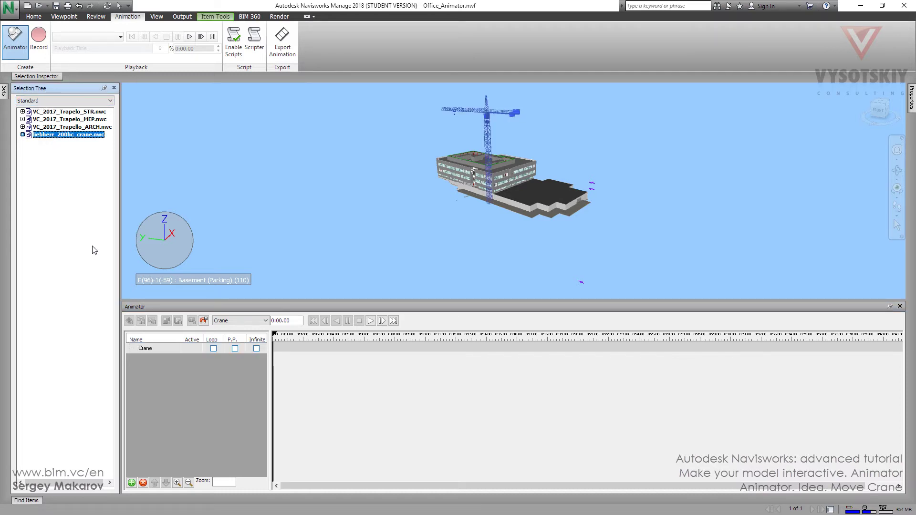
right_click(148, 350)
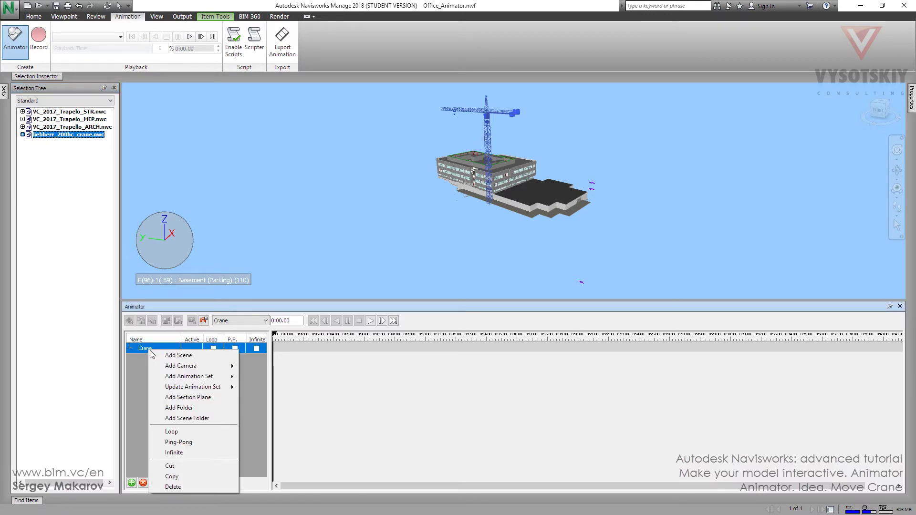
mouse_move(190, 380)
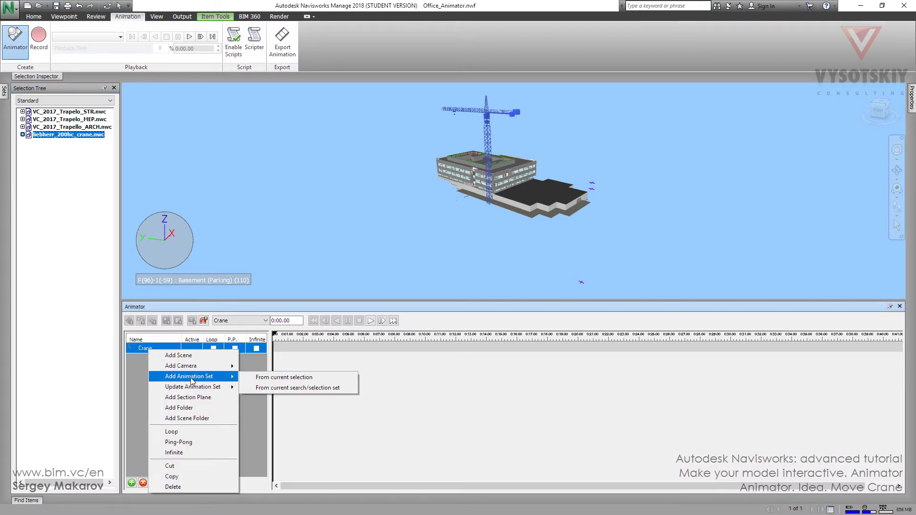
left_click(272, 378)
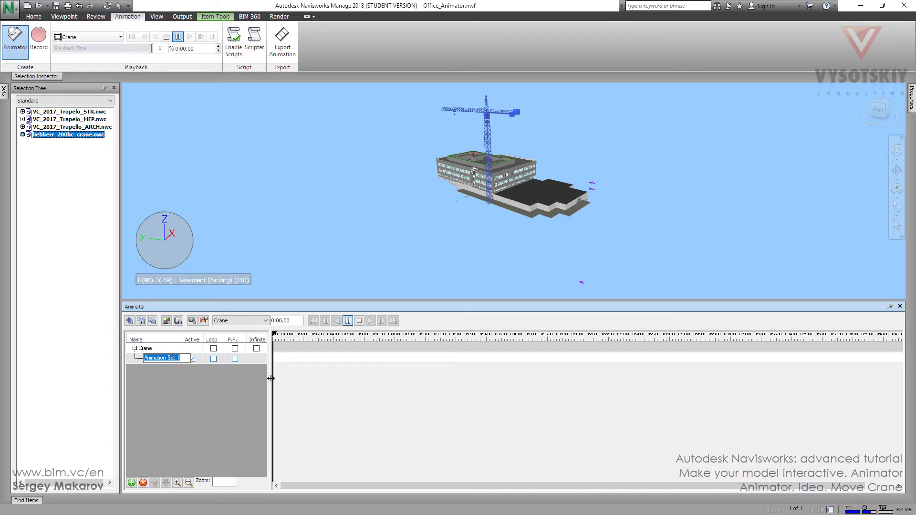
type("Move")
key("Return")
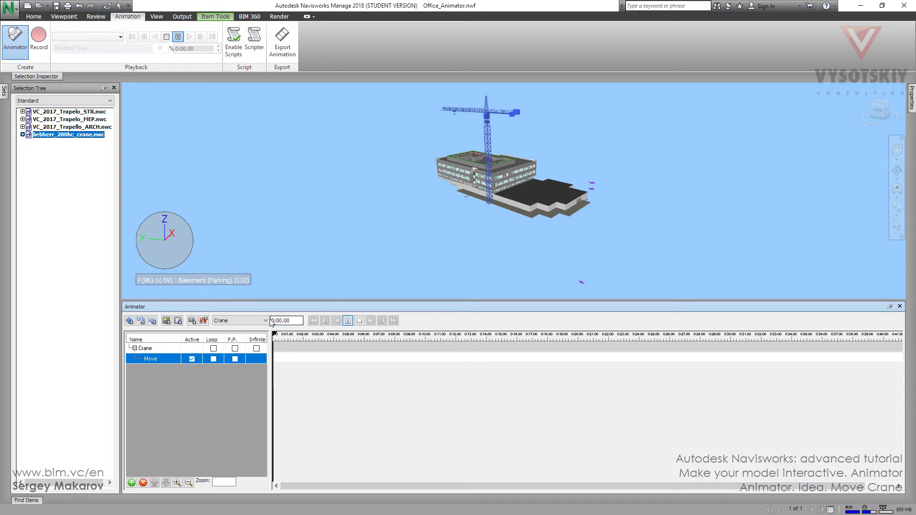
- Capture the crane's starting keyframe at 0:00, then set the time position to 0:10.00
left_click(192, 323)
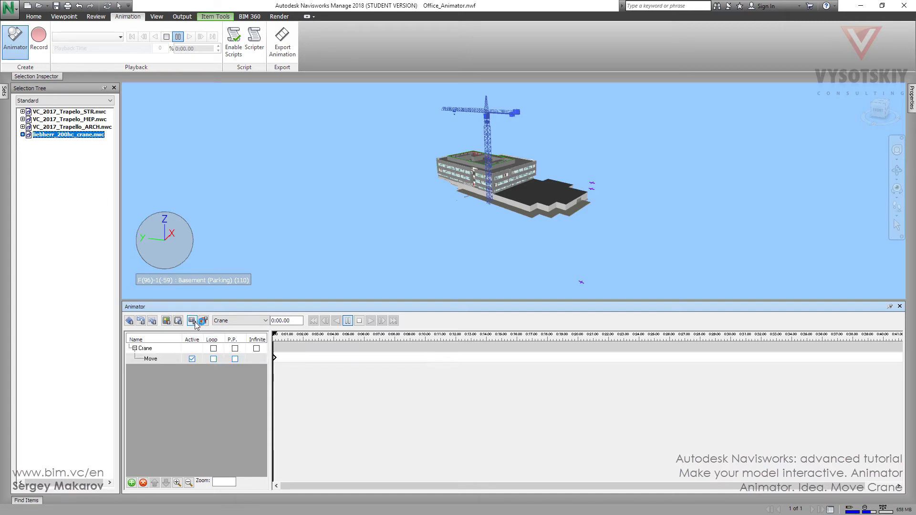
left_click(277, 321)
type("1")
key("Return")
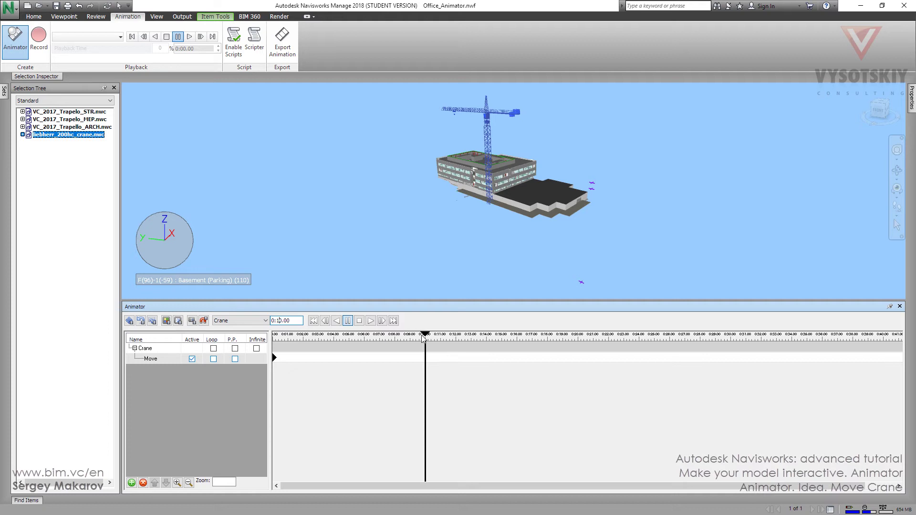
- In top view, translate the Move set to Y 20.543 and capture a keyframe at 0:10
left_click(132, 325)
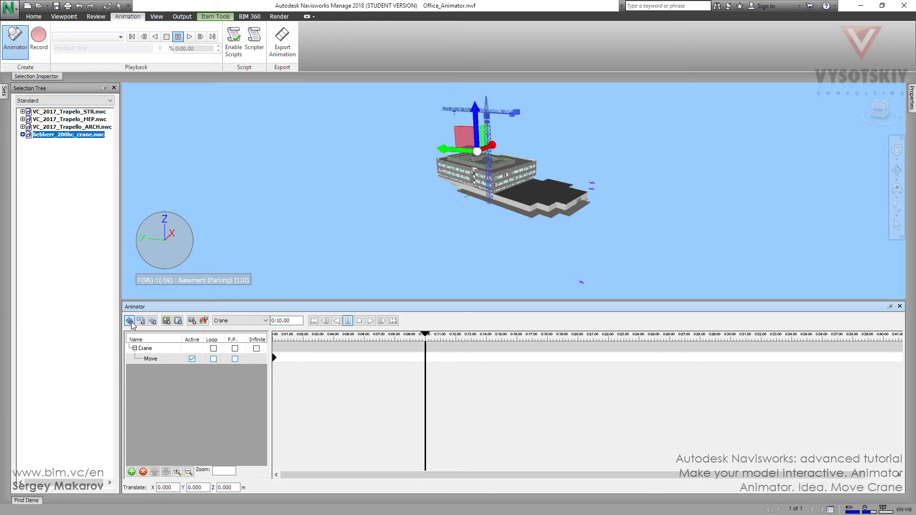
left_click(885, 106)
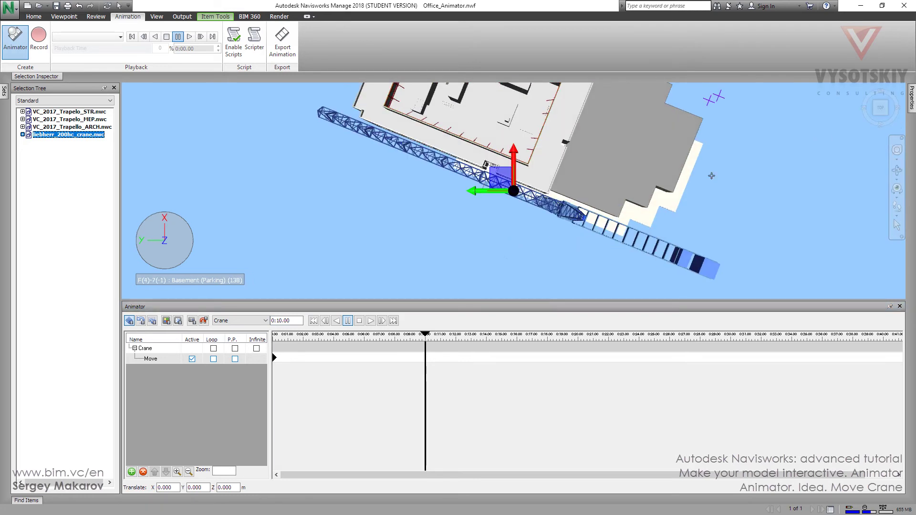
left_click_drag(484, 193, 423, 127)
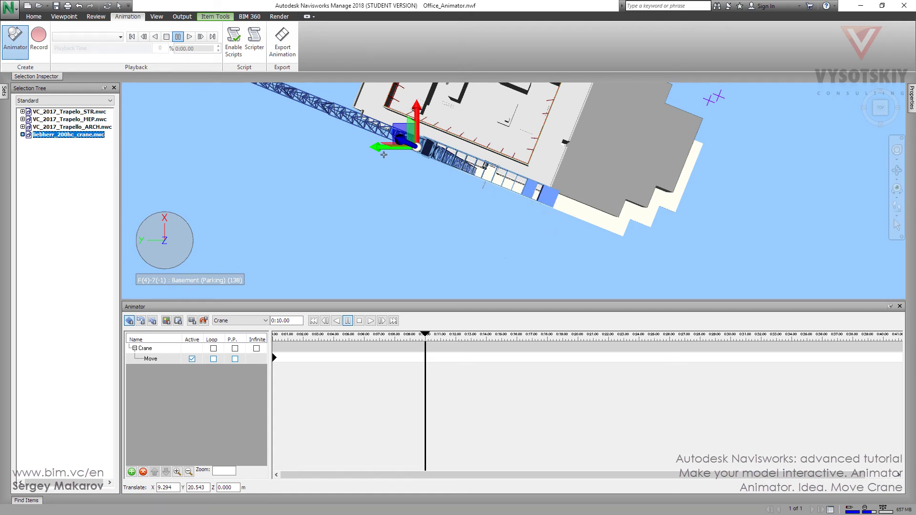
left_click(192, 323)
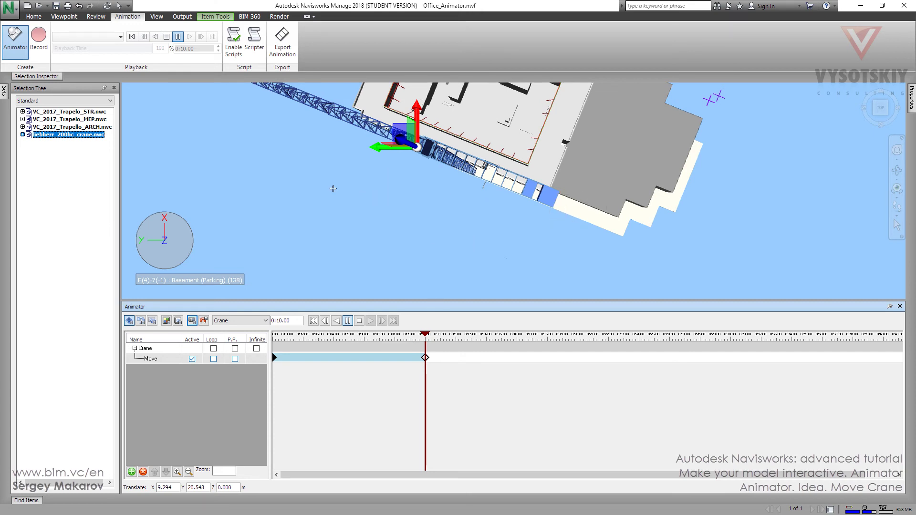
- Deselect the crane, rewind the Animator to 0:00, orbit and zoom the view, and play the Crane scene
left_click(33, 17)
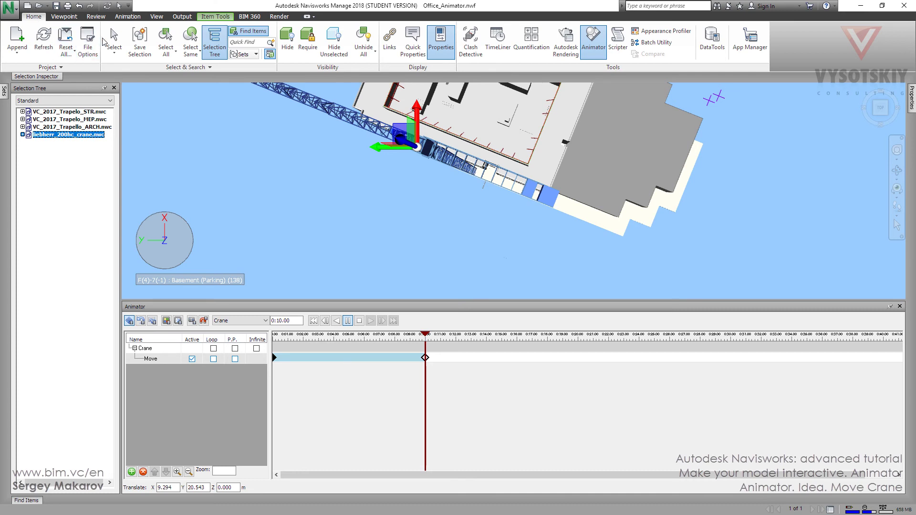
left_click(113, 39)
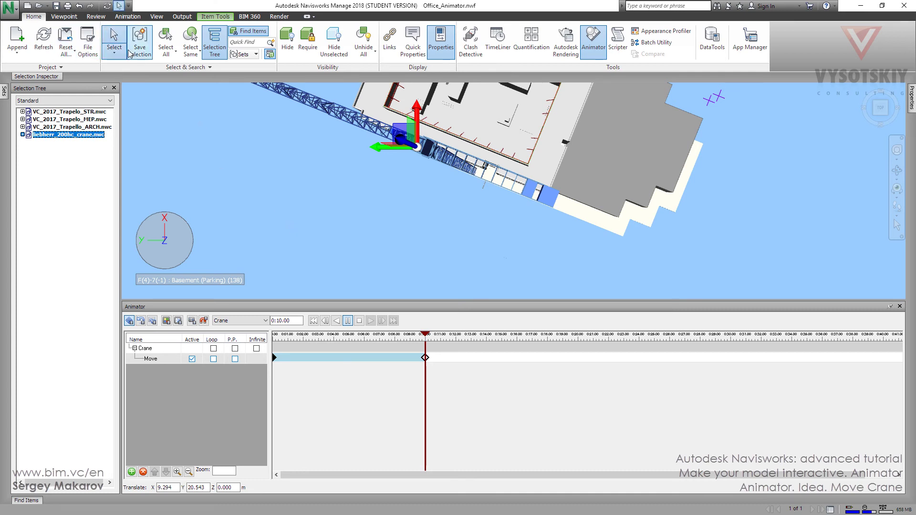
left_click(315, 259)
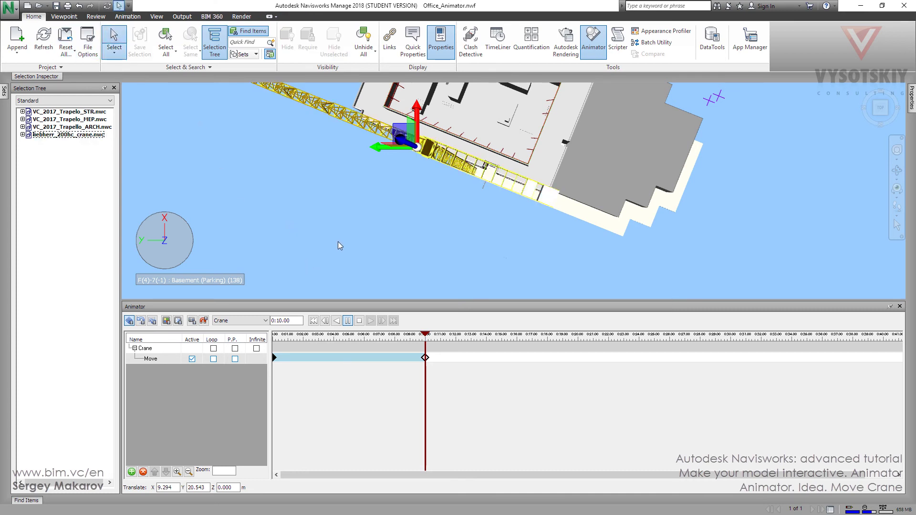
left_click(359, 321)
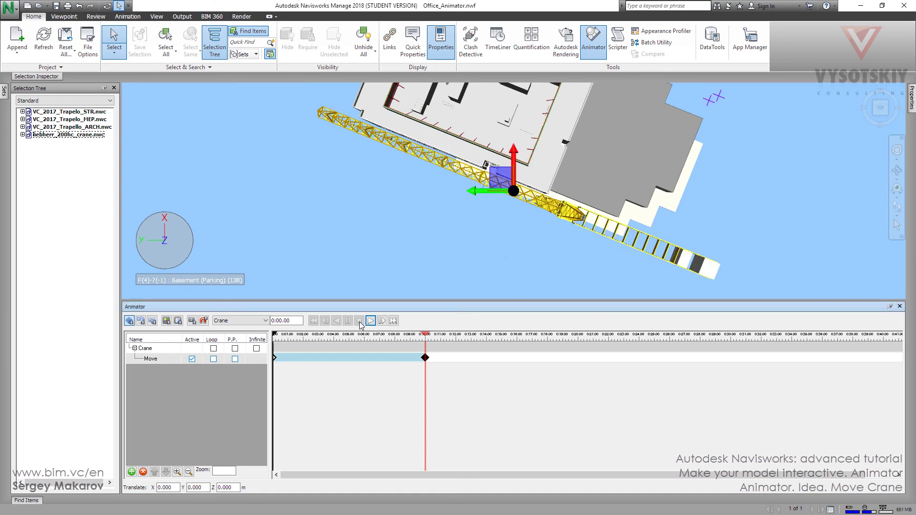
middle_click_drag(557, 237, 598, 204, "shift")
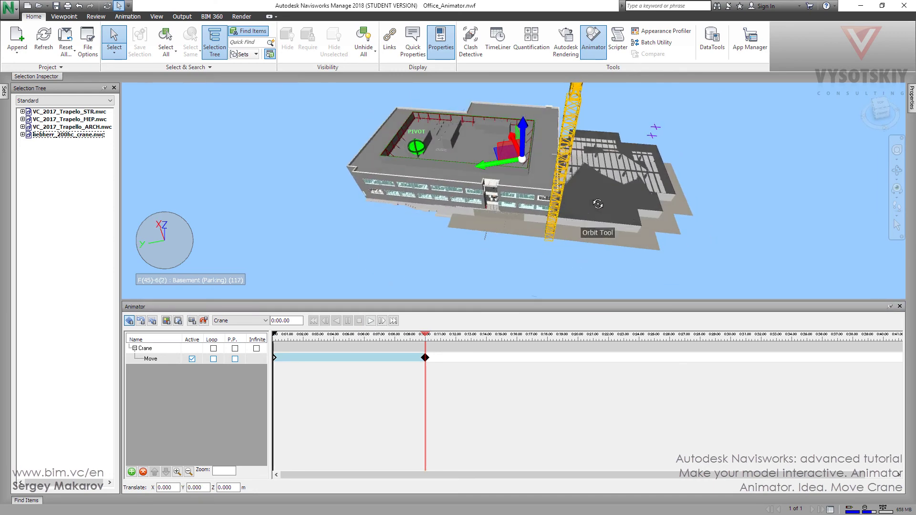
scroll(597, 203, "up", 2)
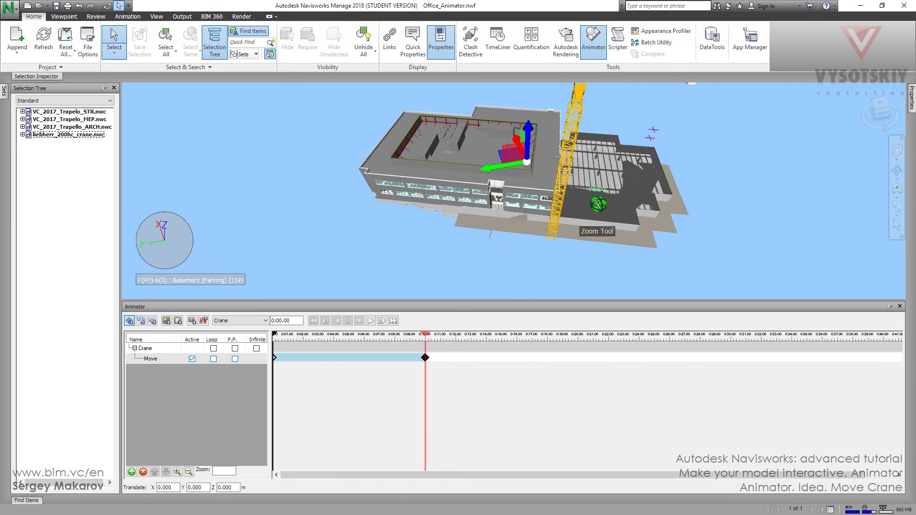
left_click(371, 320)
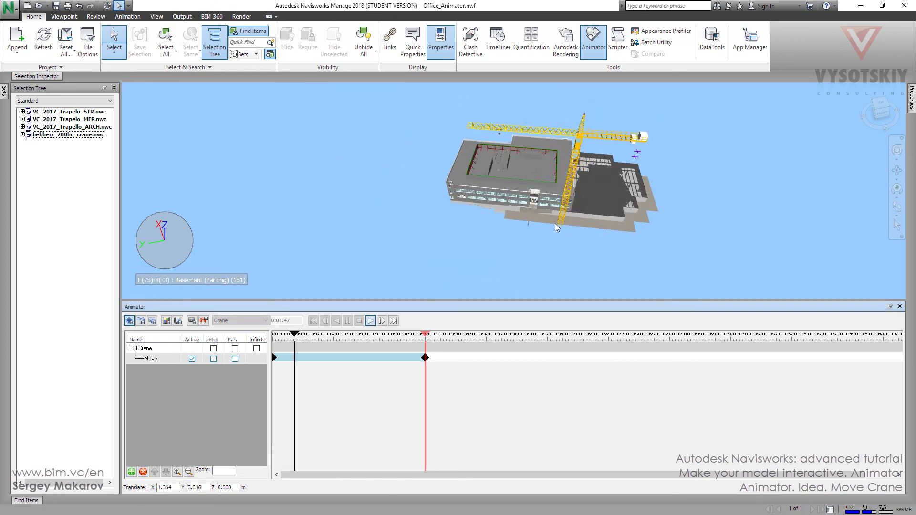